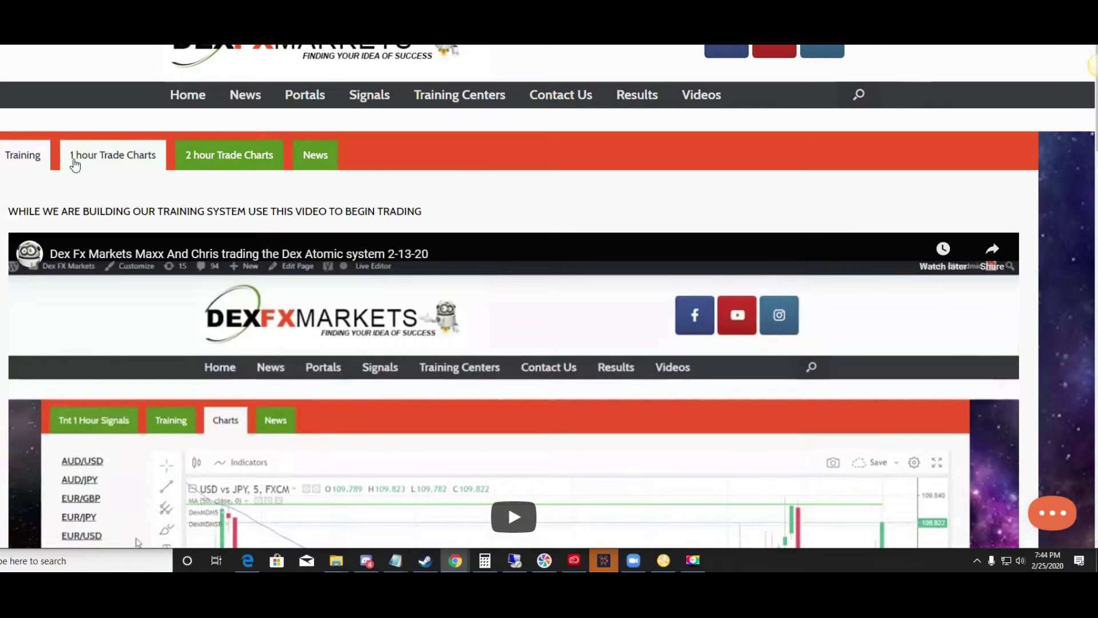
Scroll down to the Training tab row and the embedded Dex Atomic system trading video
{"action": "scroll", "coordinate": [77, 153], "scroll_direction": "down", "scroll_amount": 1}
Switch to the 1 hour Trade Charts tab and pan and zoom the AUD/USD 5-minute chart
{"action": "left_click", "coordinate": [115, 97]}
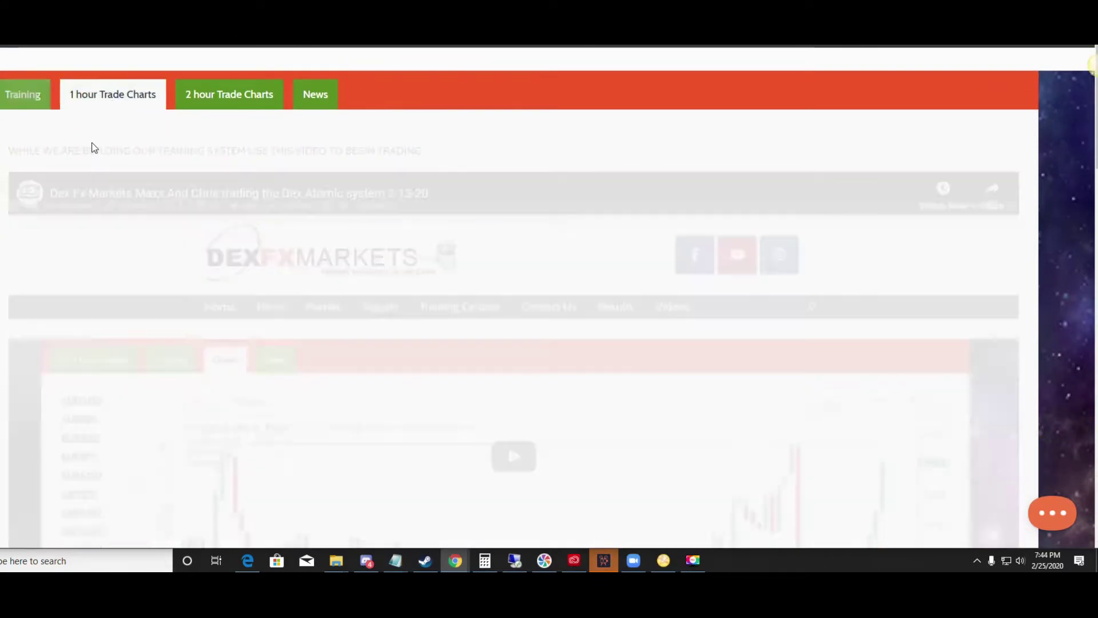
{"action": "left_click_drag", "start_coordinate": [600, 262], "coordinate": [606, 351]}
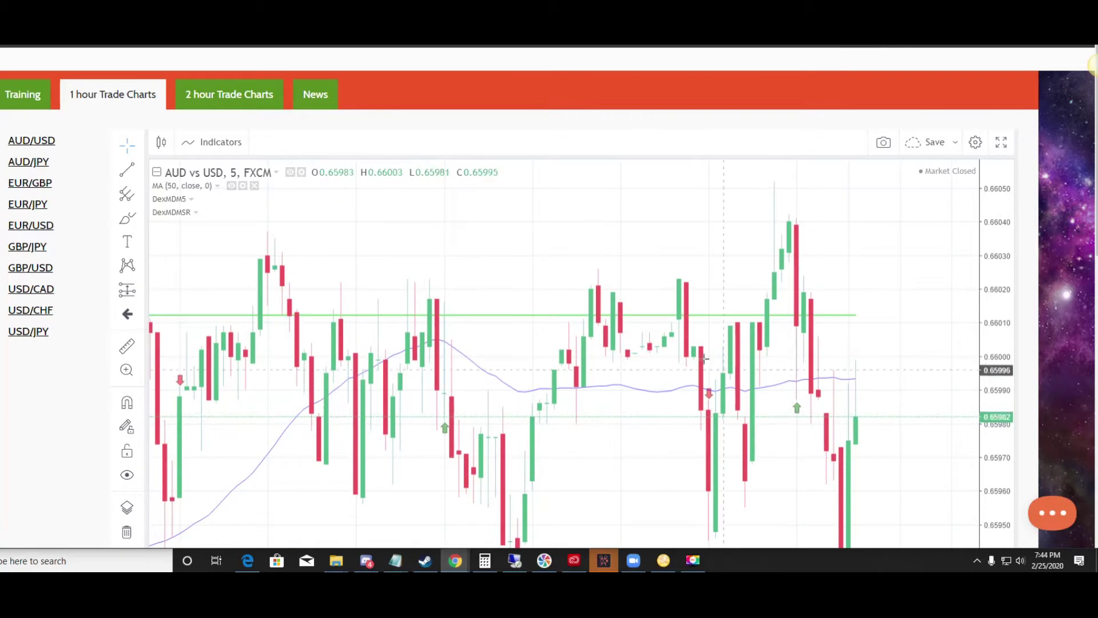
{"action": "scroll", "coordinate": [468, 267], "scroll_direction": "up", "scroll_amount": 3}
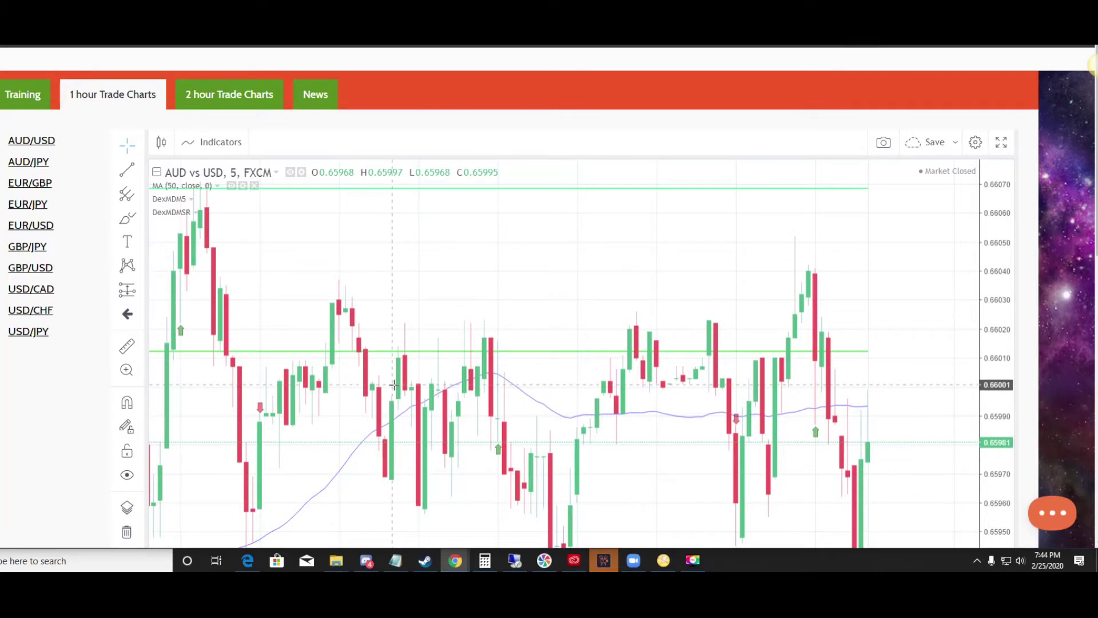
{"action": "scroll", "coordinate": [413, 379], "scroll_direction": "down", "scroll_amount": 4}
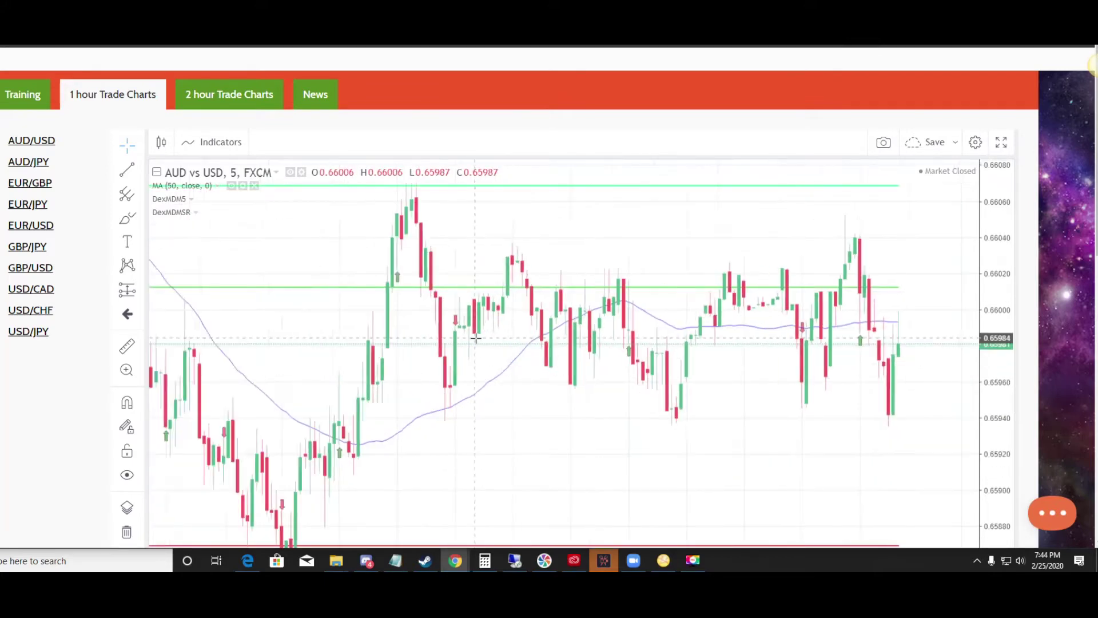
{"action": "scroll", "coordinate": [476, 338], "scroll_direction": "up", "scroll_amount": 3}
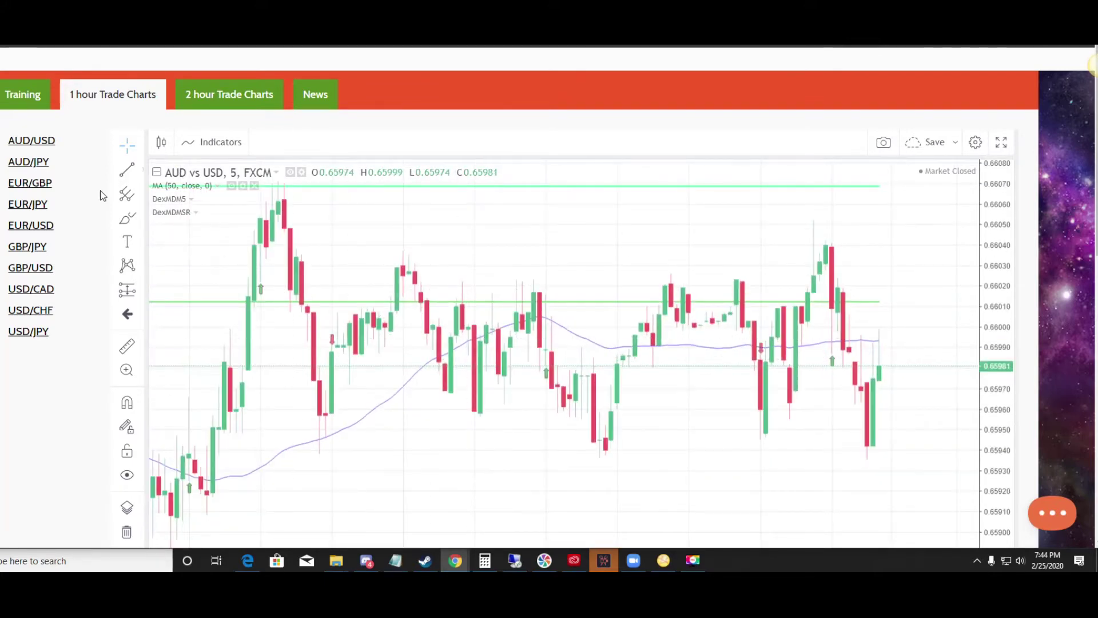
{"action": "scroll", "coordinate": [63, 215], "scroll_direction": "down", "scroll_amount": 1}
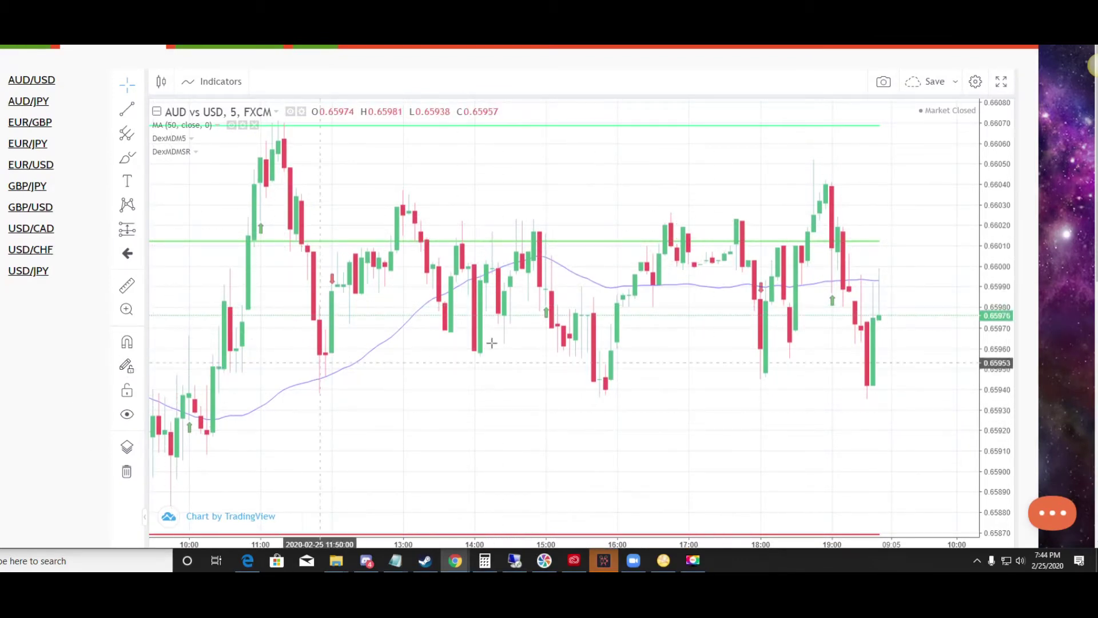
{"action": "scroll", "coordinate": [660, 280], "scroll_direction": "up", "scroll_amount": 2}
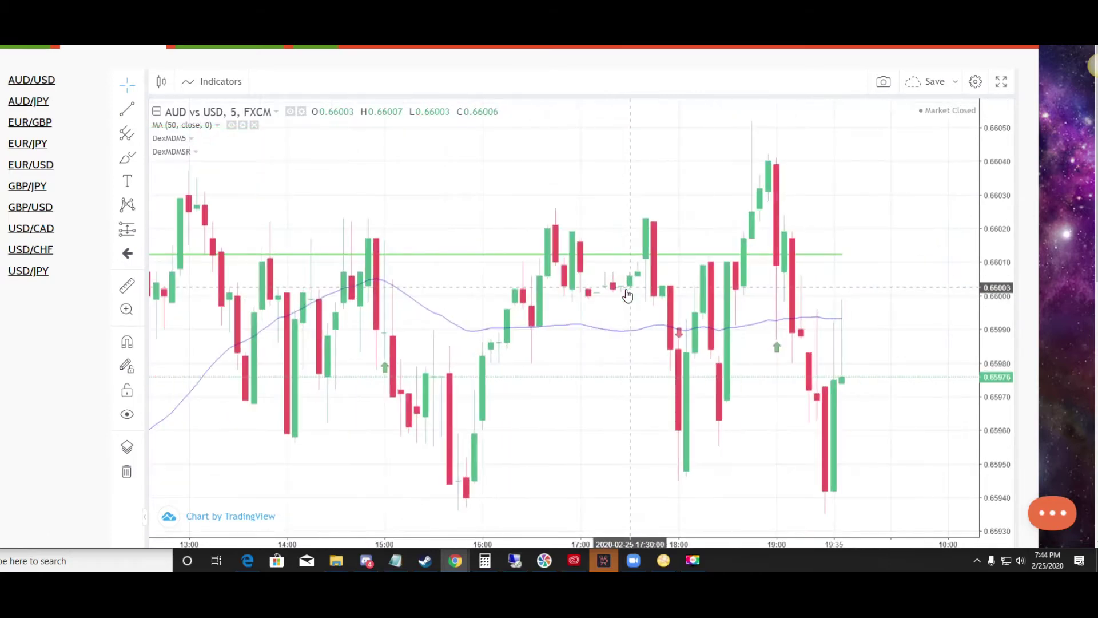
{"action": "scroll", "coordinate": [626, 288], "scroll_direction": "up", "scroll_amount": 2}
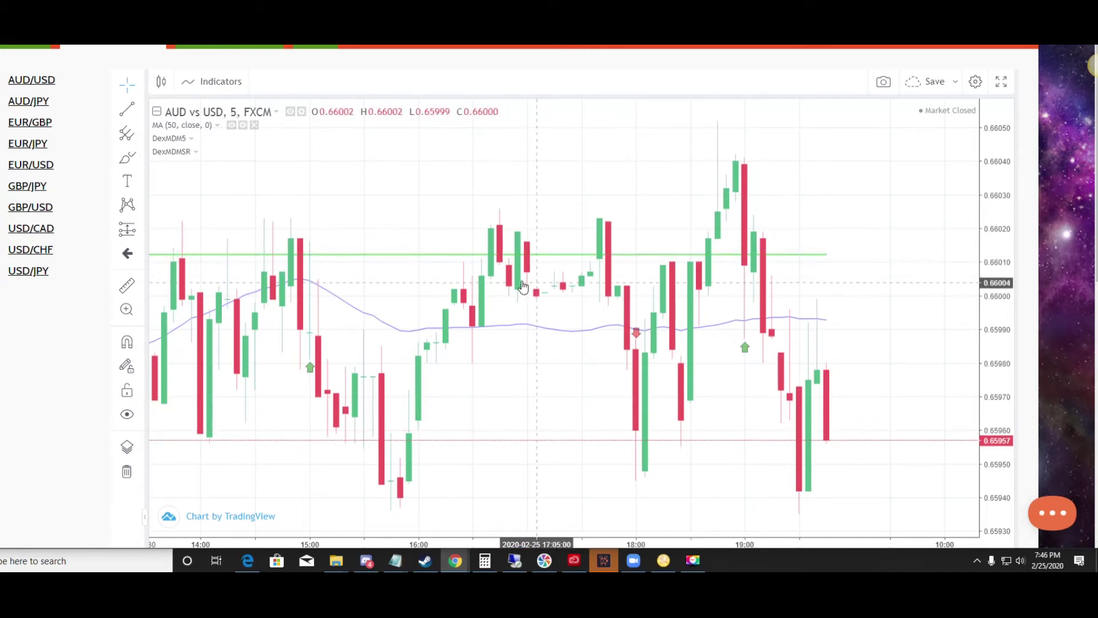
Zoom out and pan the AUD/USD chart back to the 03:00–13:00 candles around the 09:00 low
{"action": "scroll", "coordinate": [517, 299], "scroll_direction": "down", "scroll_amount": 2}
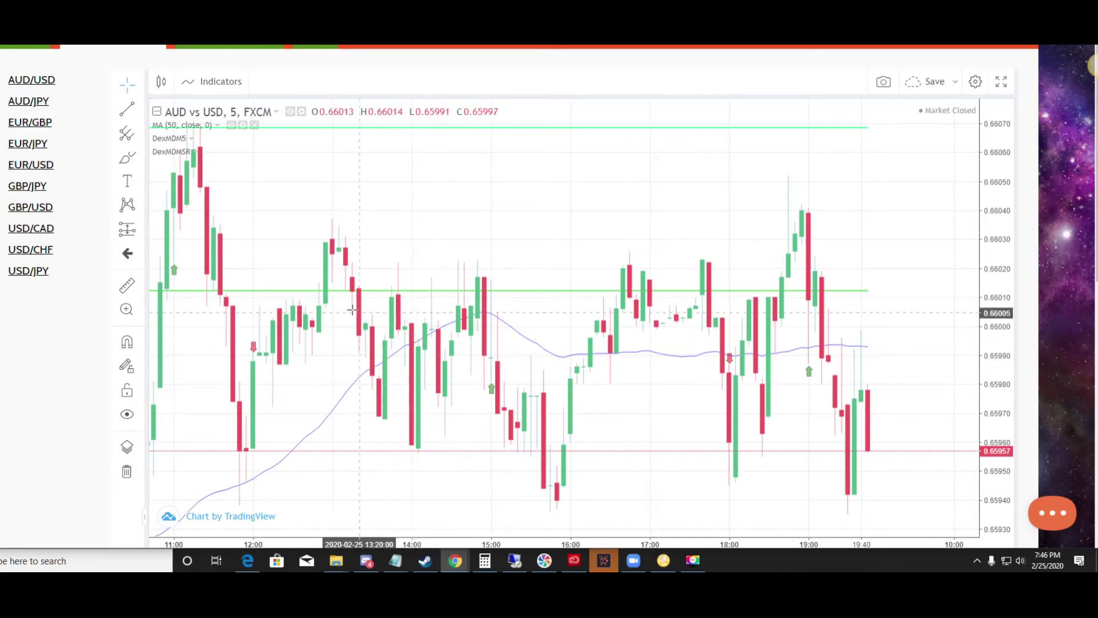
{"action": "scroll", "coordinate": [366, 316], "scroll_direction": "down", "scroll_amount": 1}
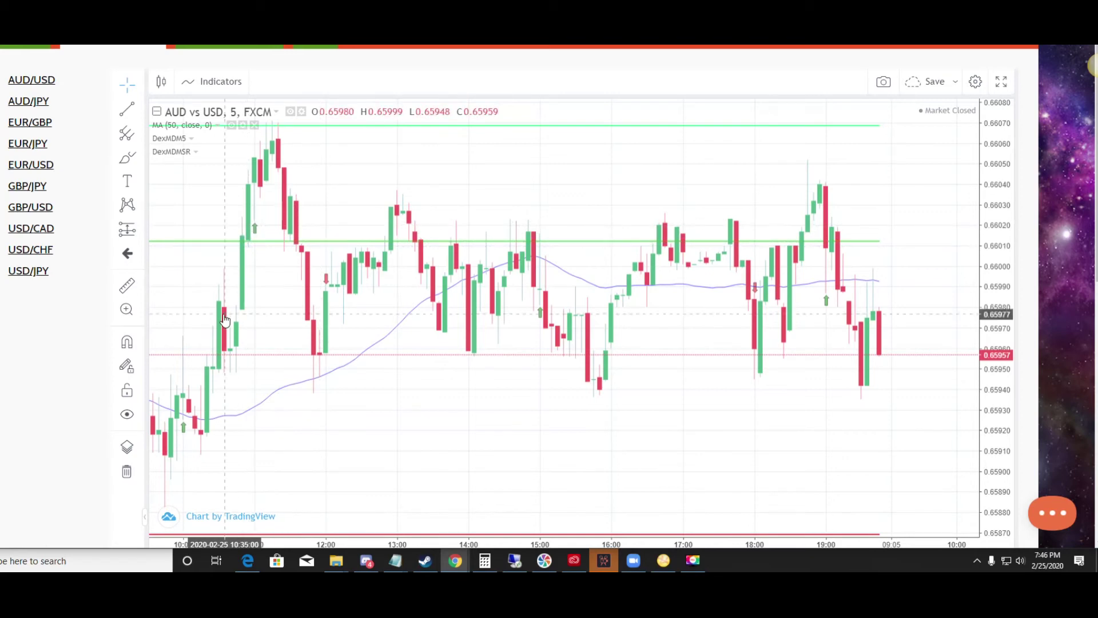
{"action": "mouse_move", "coordinate": [219, 309]}
{"action": "left_mouse_down"}
{"action": "mouse_move", "coordinate": [401, 321]}
{"action": "mouse_move", "coordinate": [219, 320]}
{"action": "left_mouse_up"}
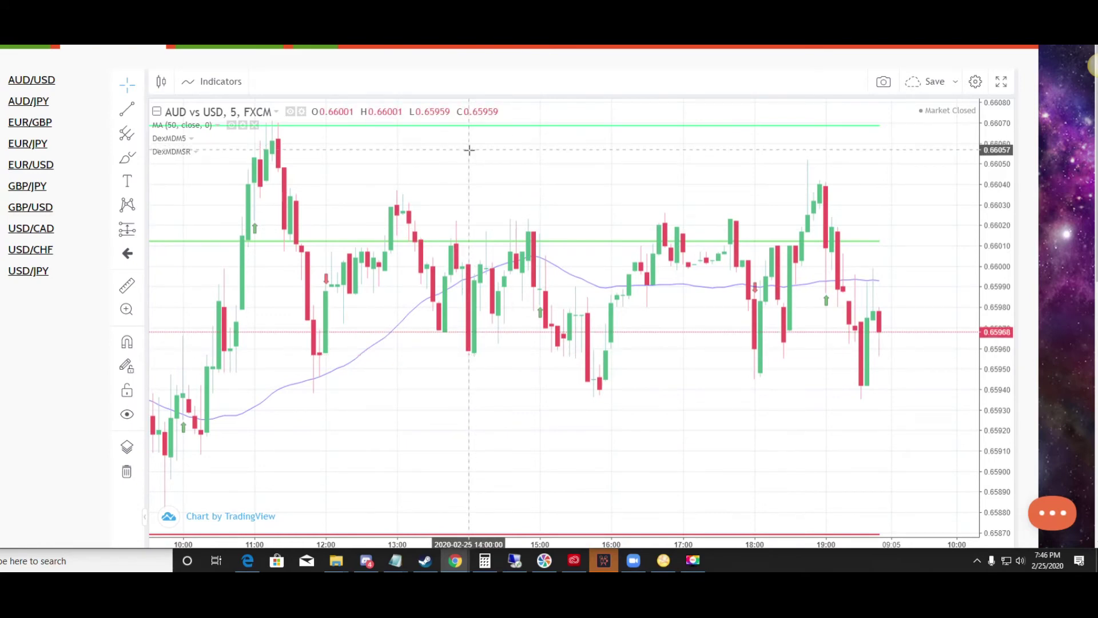
{"action": "left_click_drag", "start_coordinate": [465, 157], "coordinate": [911, 161]}
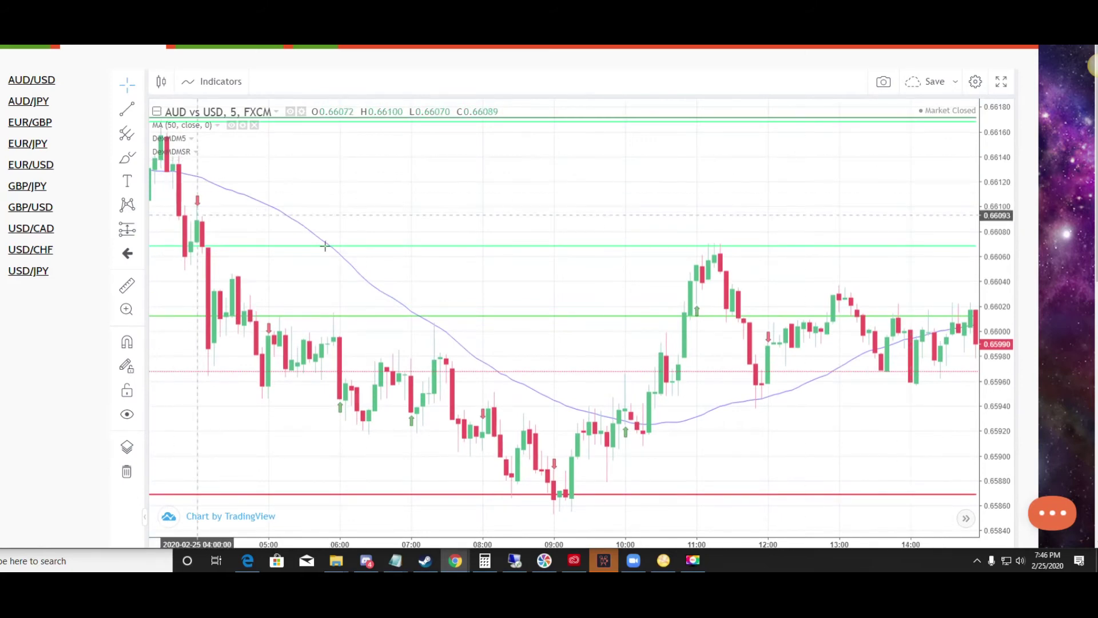
{"action": "scroll", "coordinate": [578, 421], "scroll_direction": "up", "scroll_amount": 3}
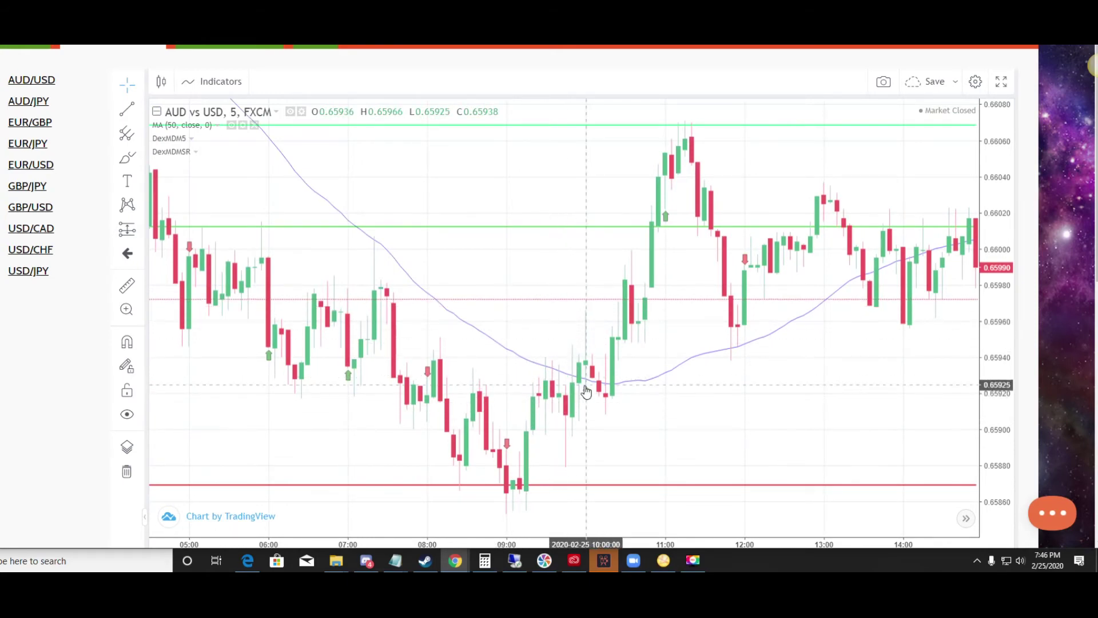
{"action": "left_click_drag", "start_coordinate": [586, 397], "coordinate": [725, 443]}
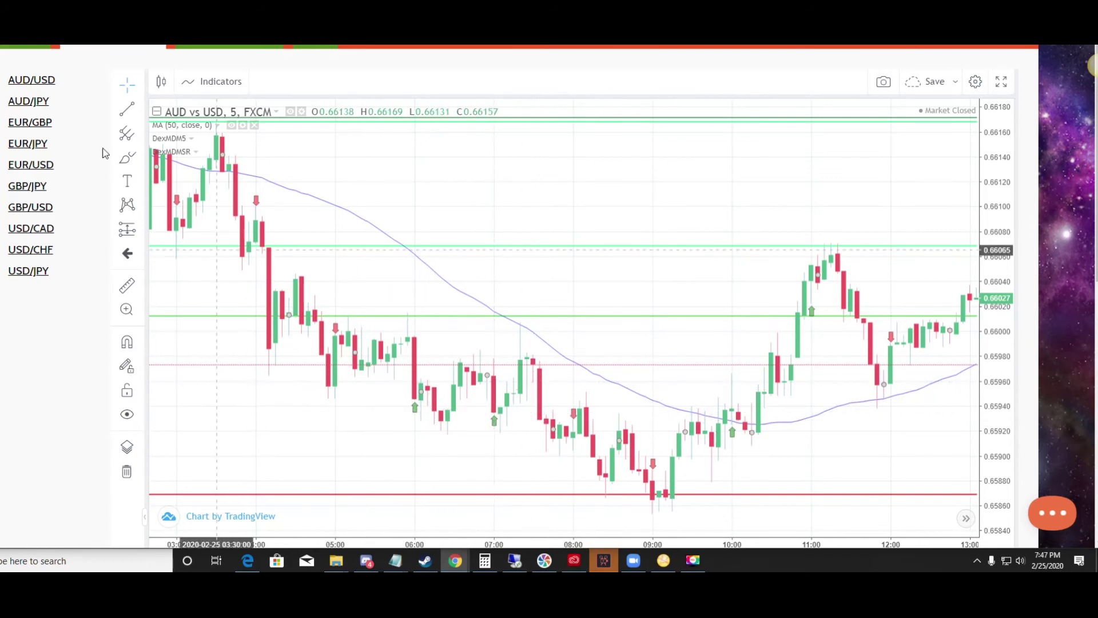
Load AUD/JPY, then EUR/JPY, then return to the AUD/USD chart
{"action": "left_click", "coordinate": [31, 103]}
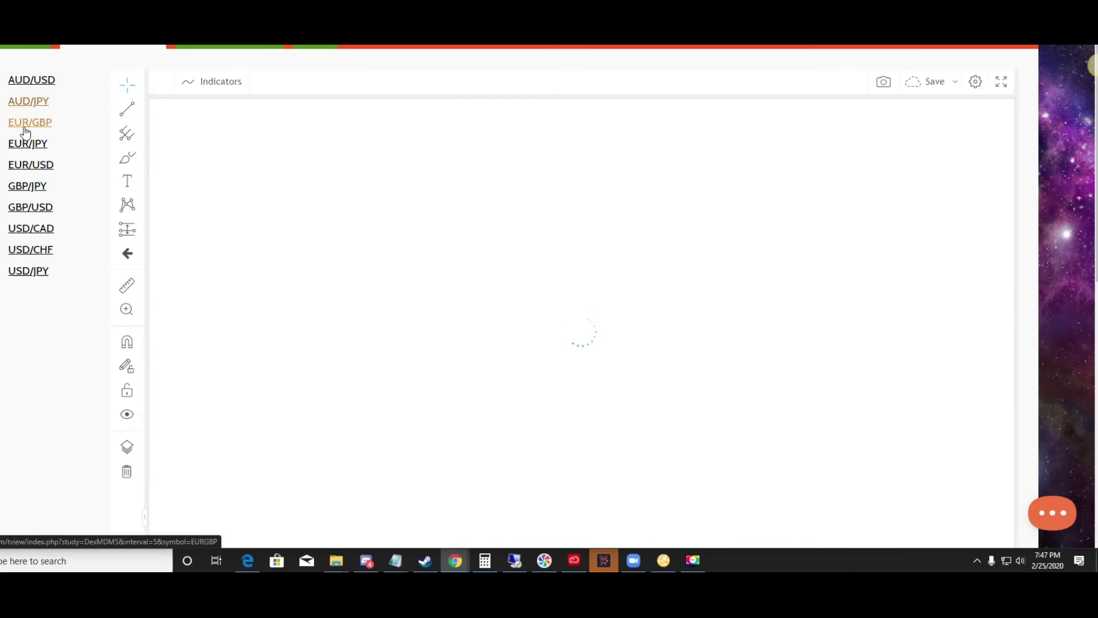
{"action": "left_click", "coordinate": [25, 146]}
{"action": "left_click", "coordinate": [29, 80]}
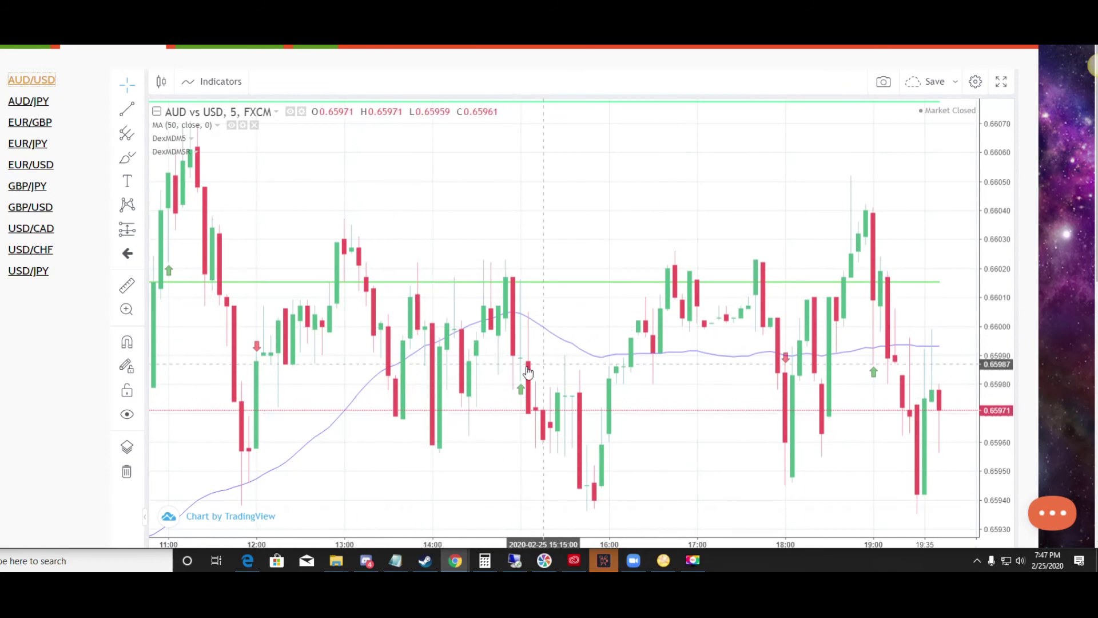
Scroll through the Investing.com economic calendar below the chart and back up to AUD/USD
{"action": "scroll", "coordinate": [142, 294], "scroll_direction": "down", "scroll_amount": 10}
{"action": "scroll", "coordinate": [136, 289], "scroll_direction": "down", "scroll_amount": 10}
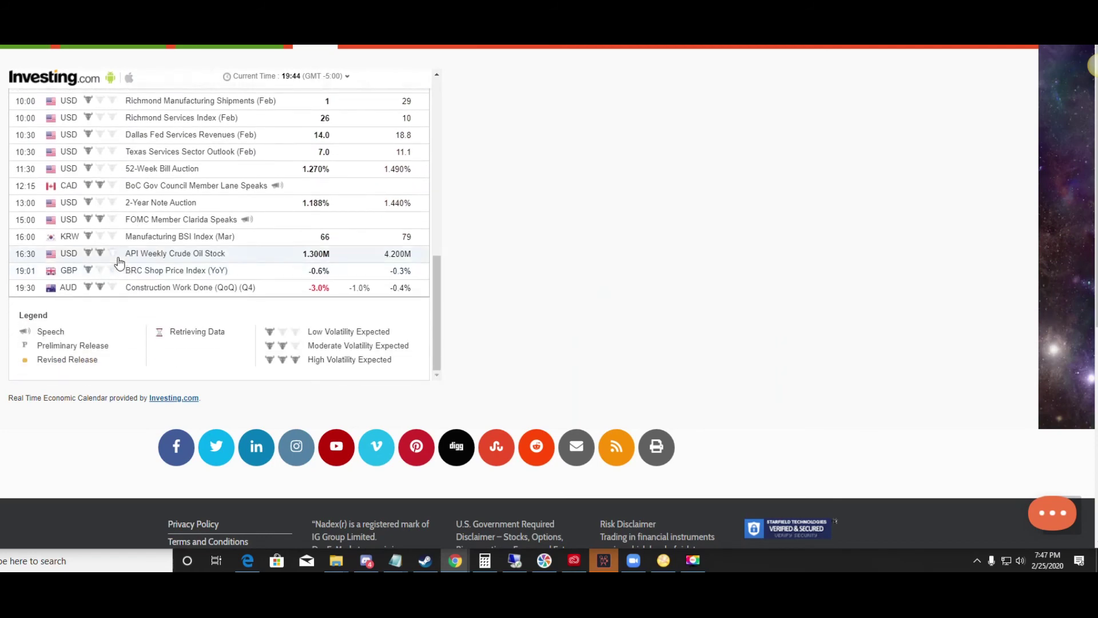
{"action": "scroll", "coordinate": [131, 261], "scroll_direction": "up", "scroll_amount": 1}
{"action": "scroll", "coordinate": [131, 262], "scroll_direction": "up", "scroll_amount": 2}
{"action": "scroll", "coordinate": [128, 263], "scroll_direction": "down", "scroll_amount": 4}
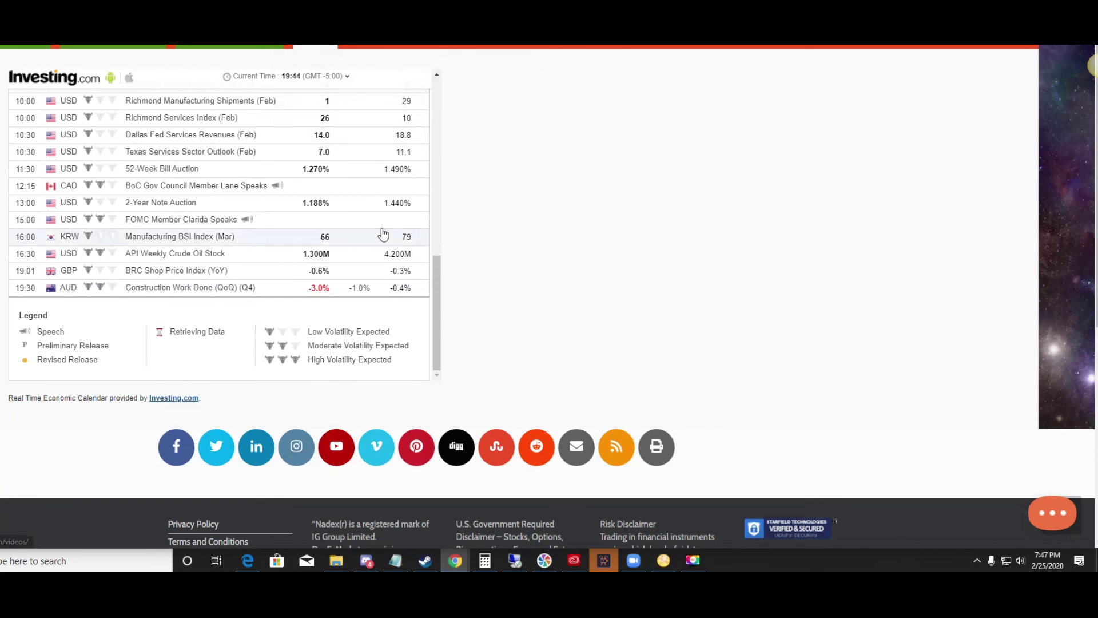
{"action": "scroll", "coordinate": [269, 80], "scroll_direction": "up", "scroll_amount": 10}
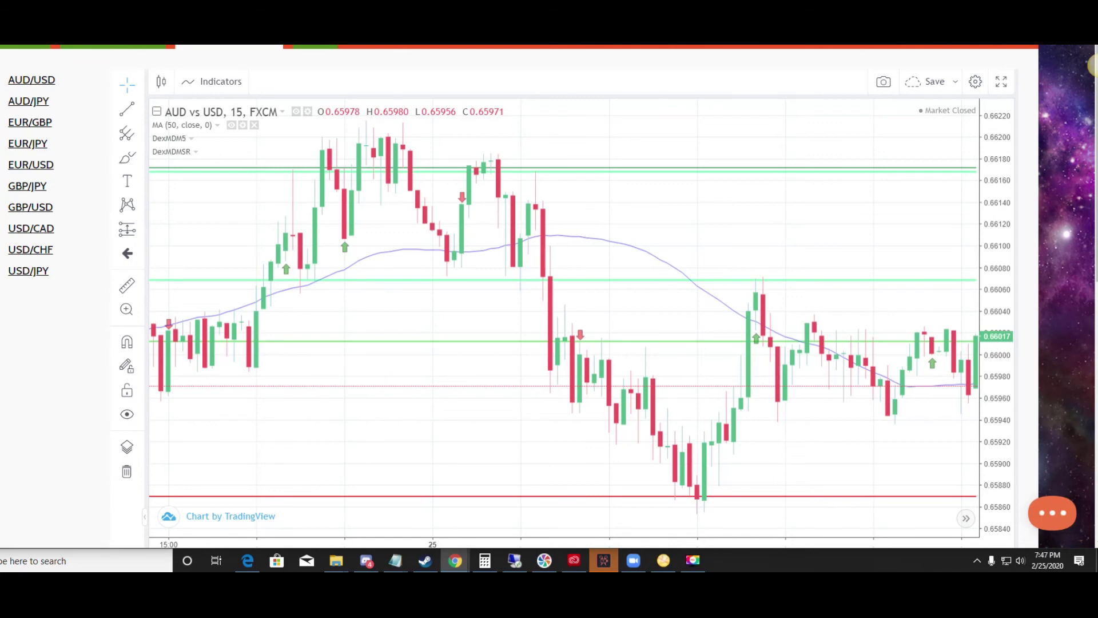
Set the AUD/USD interval to 5 minutes and pan to the 06:00–14:00 candles
{"action": "key", "text": "5"}
{"action": "key", "text": "Return"}
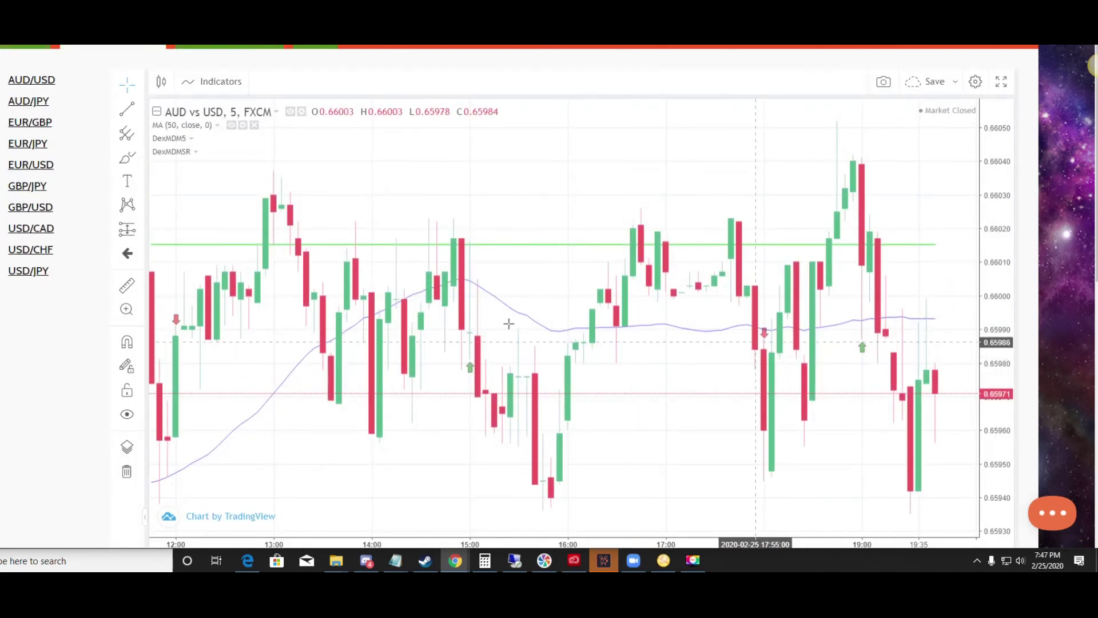
{"action": "left_click_drag", "start_coordinate": [263, 326], "coordinate": [779, 292]}
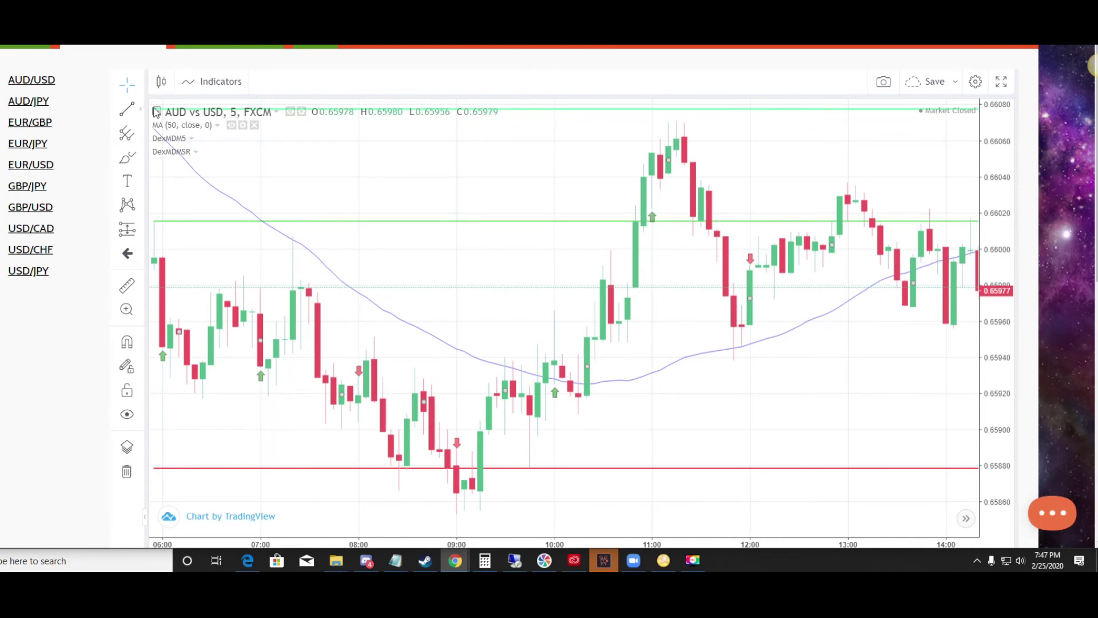
Draw a short horizontal trend line at the 11:00 high near 0.66065
{"action": "left_click", "coordinate": [127, 108]}
{"action": "left_click", "coordinate": [611, 135]}
{"action": "left_click", "coordinate": [783, 132]}
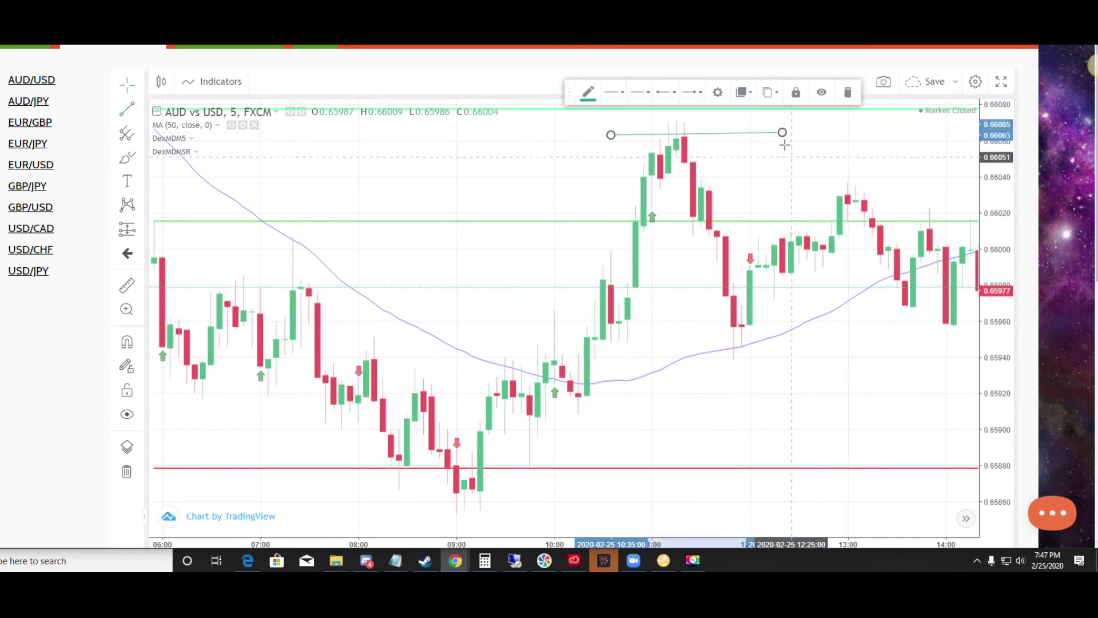
{"action": "left_click", "coordinate": [744, 223]}
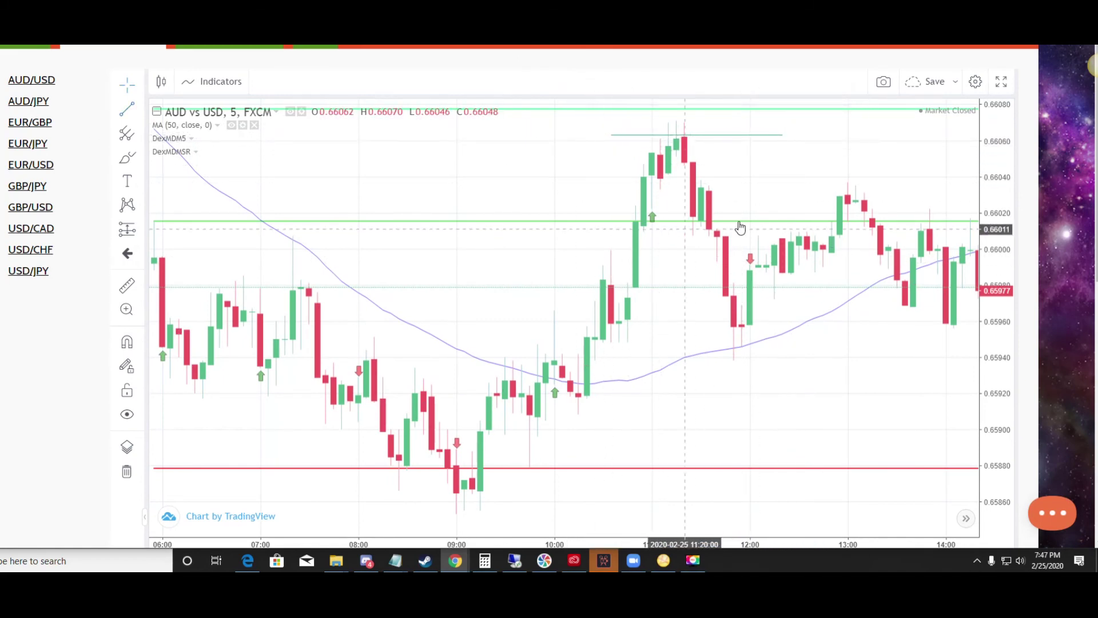
{"action": "scroll", "coordinate": [658, 229], "scroll_direction": "left", "scroll_amount": 5}
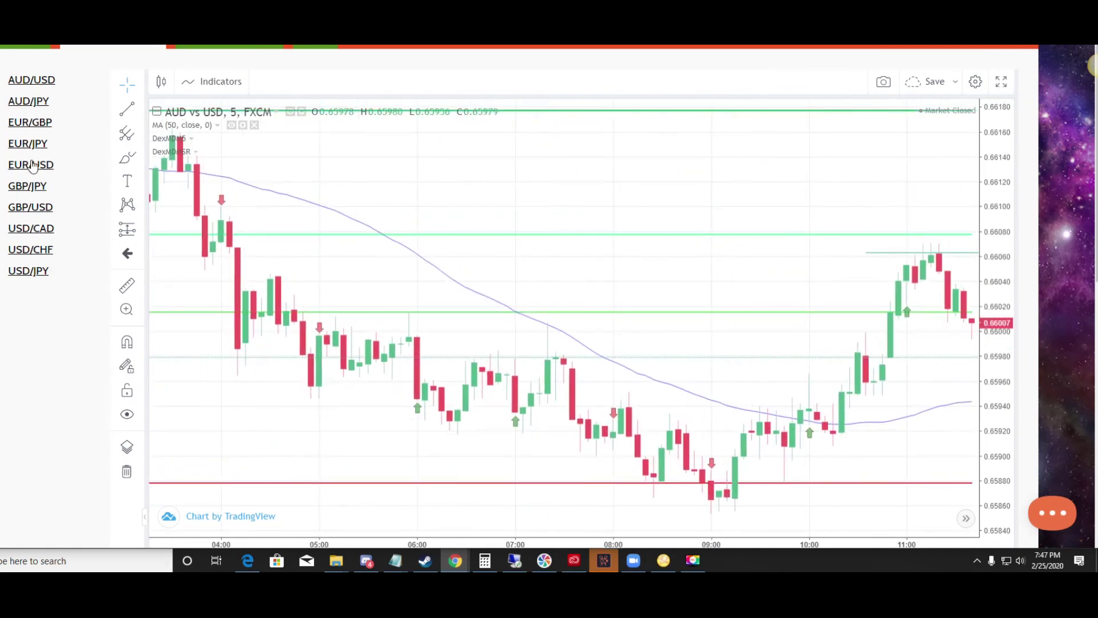
{"action": "scroll", "coordinate": [483, 221], "scroll_direction": "right", "scroll_amount": 5}
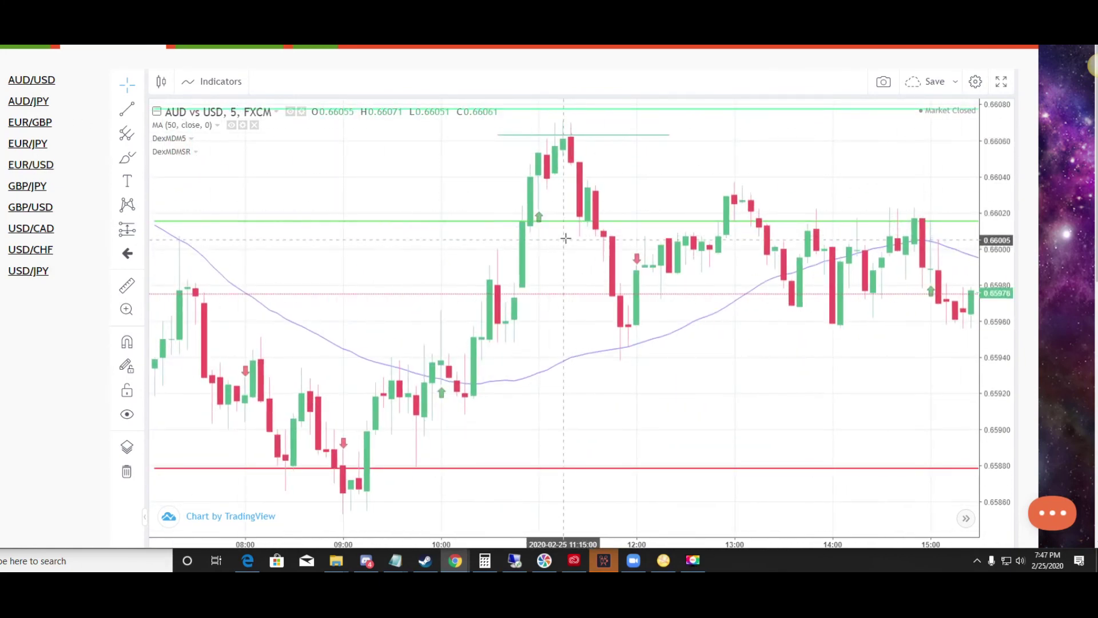